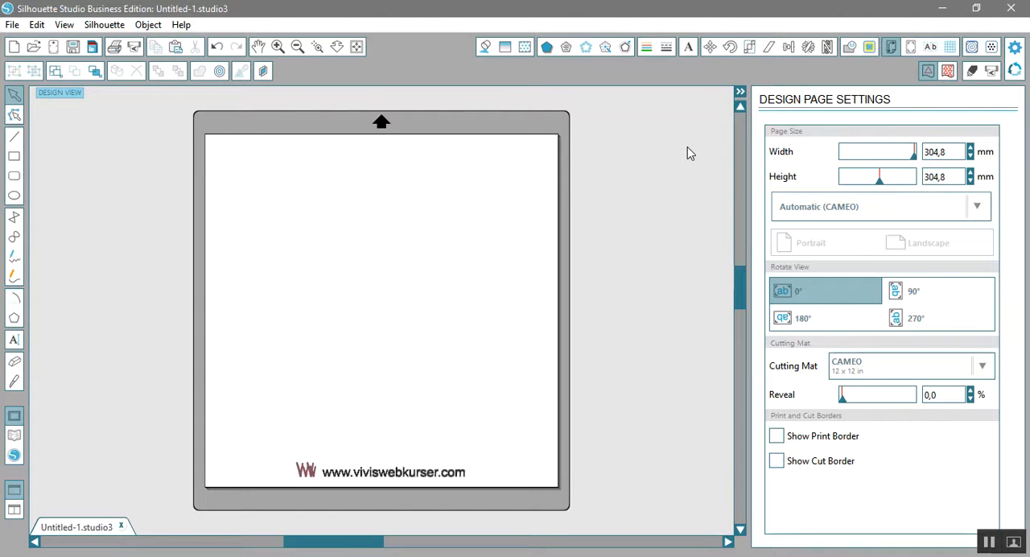
- Open the grid settings and display the rulers and the grid on the design page
left_click(950, 48)
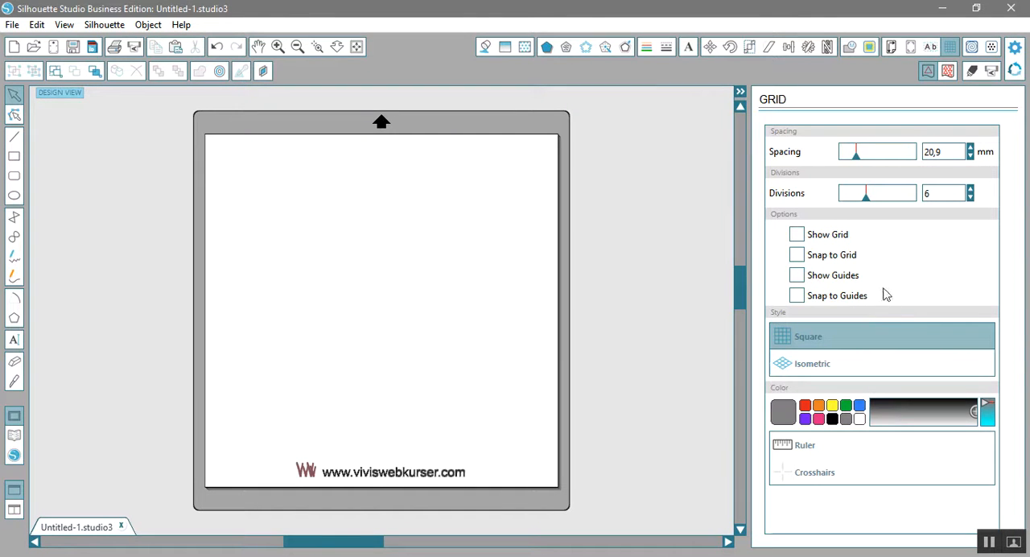
left_click(796, 455)
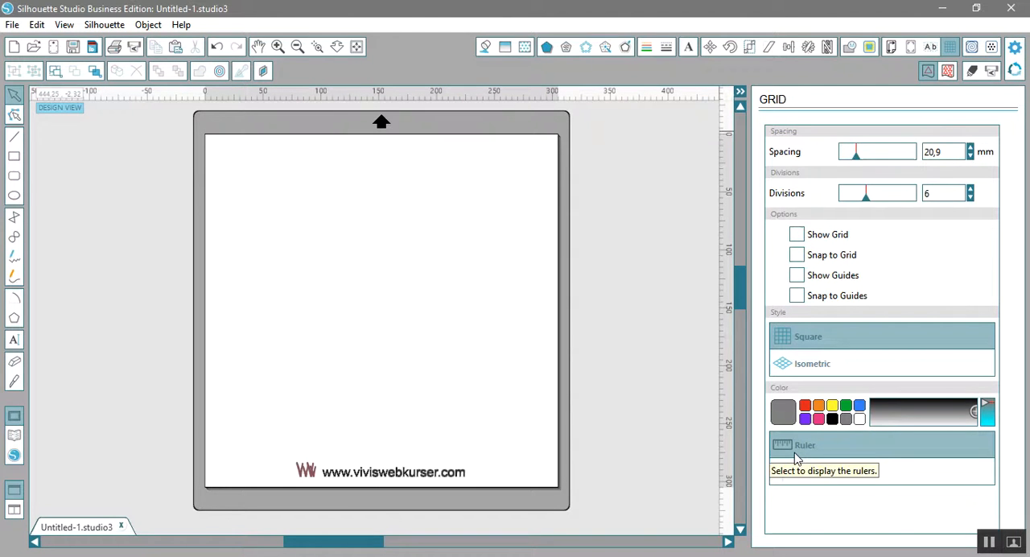
left_click(794, 453)
left_click(794, 454)
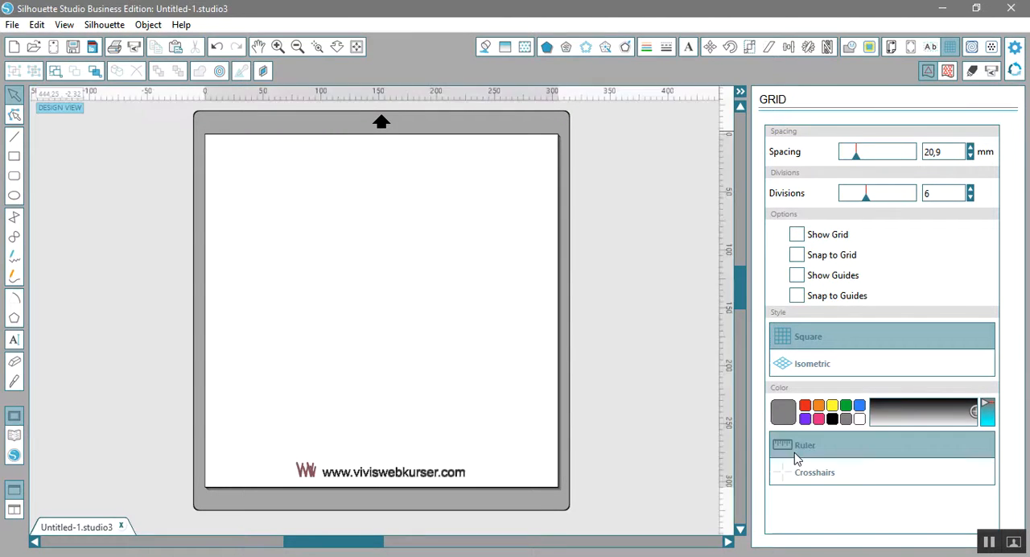
left_click(795, 453)
left_click(794, 454)
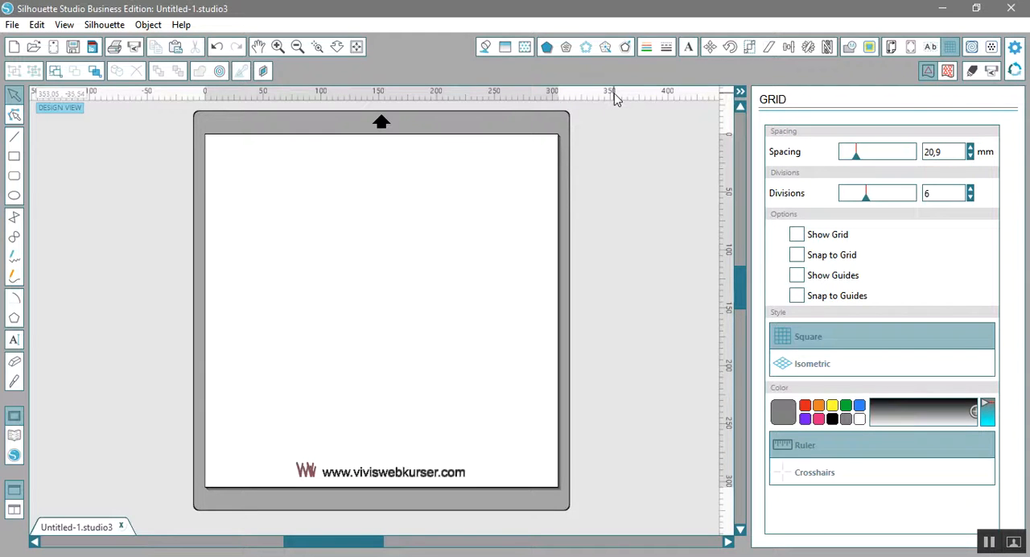
left_click(796, 235)
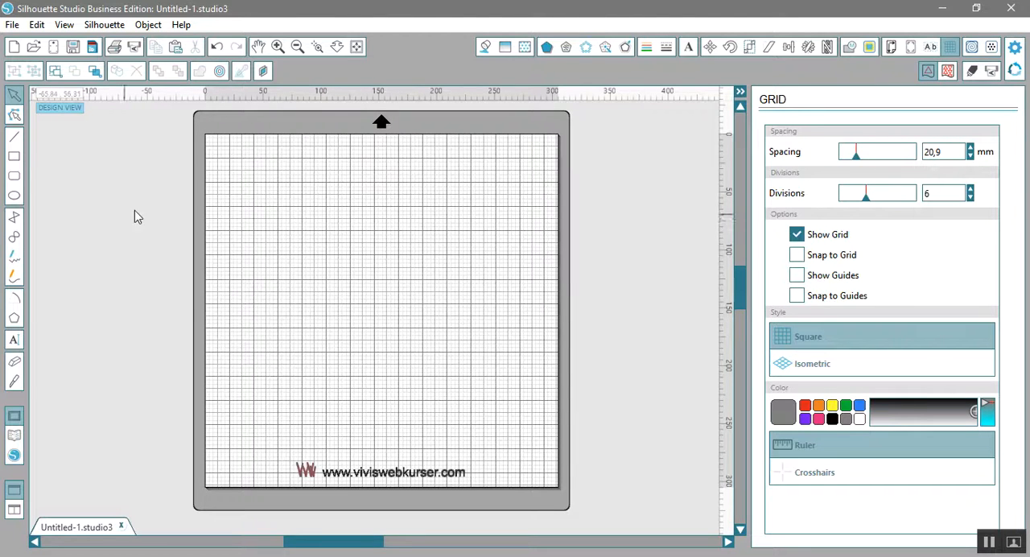
- Draw a rectangle about 119 mm wide and 94 mm high in the page's upper half and fill it light blue
left_click(15, 158)
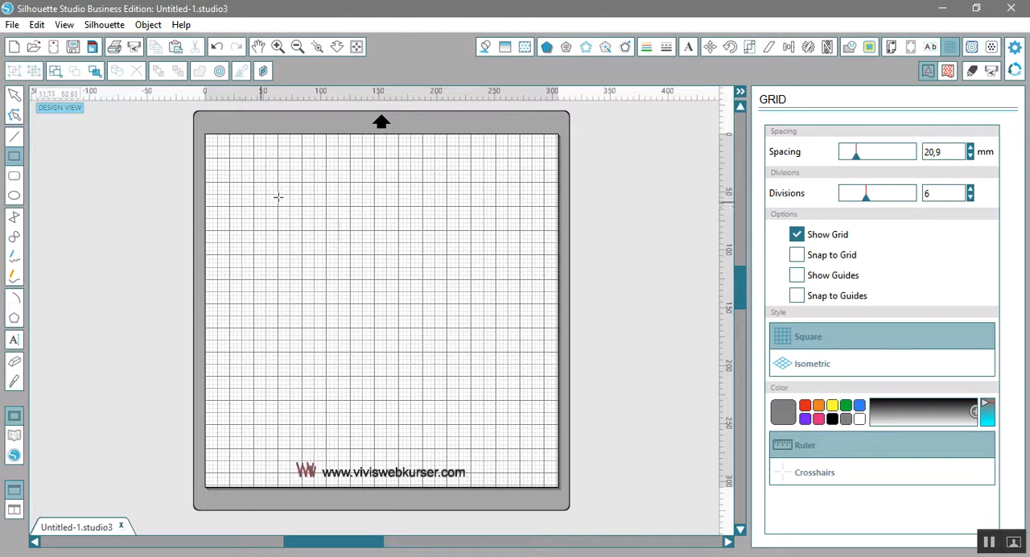
left_click_drag(279, 196, 417, 304)
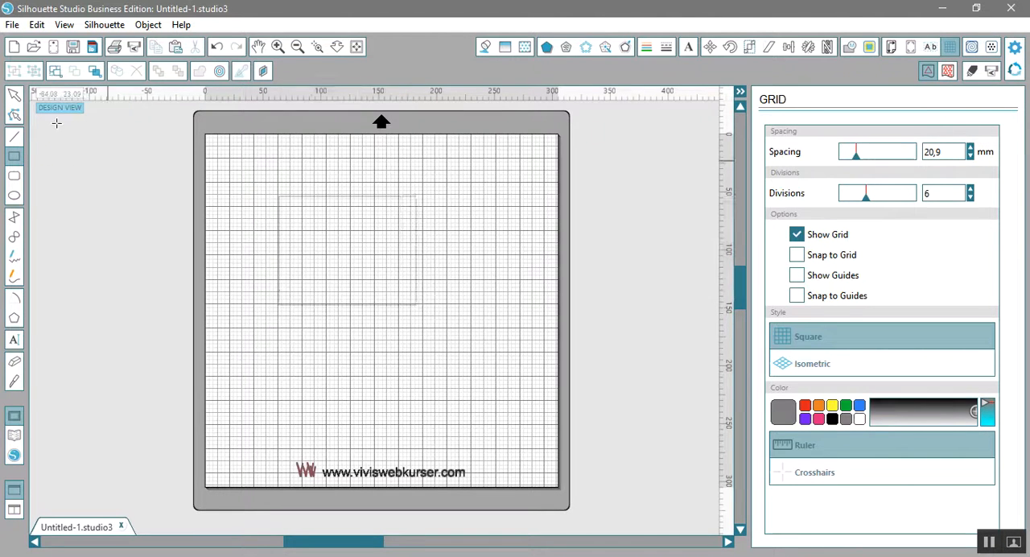
left_click(14, 95)
left_click(320, 206)
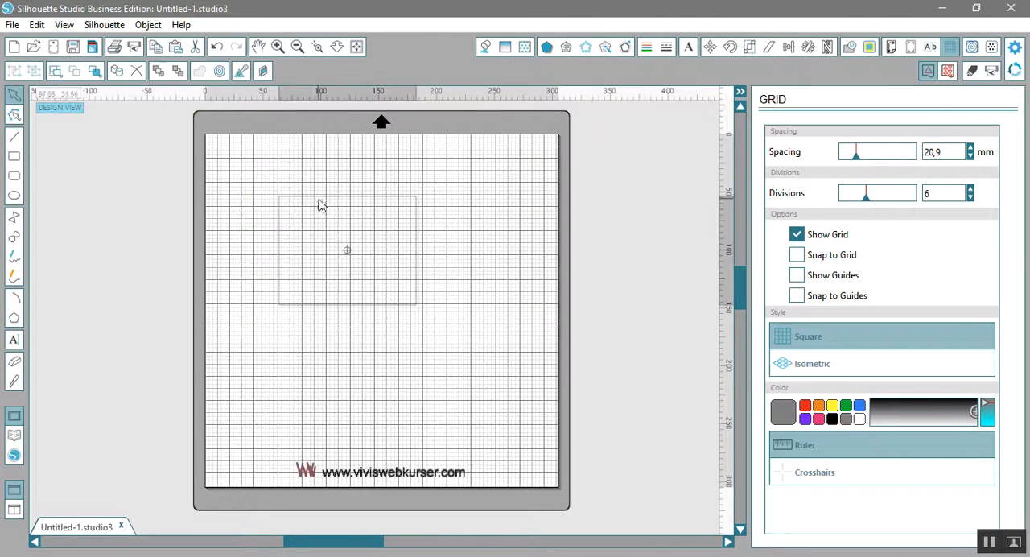
left_click(486, 46)
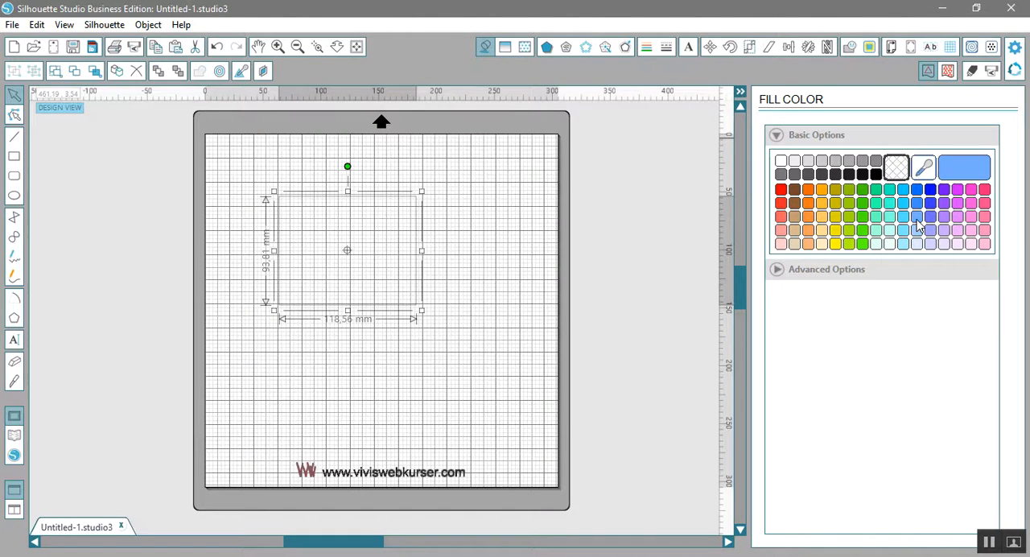
left_click(916, 217)
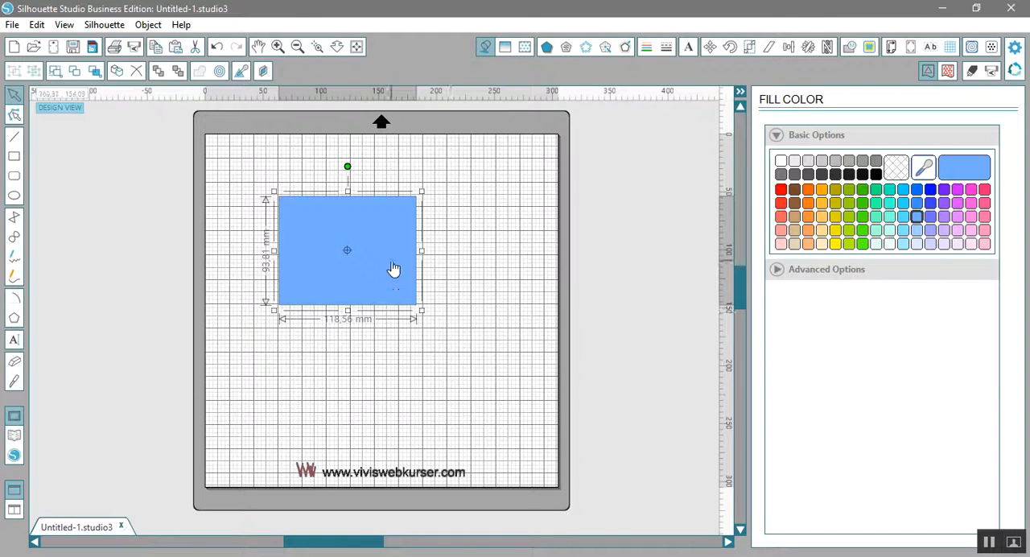
- Move the blue rectangle to one large grid square from the page's top-left corner and place a copy beside it on the right
left_click_drag(391, 269, 341, 225)
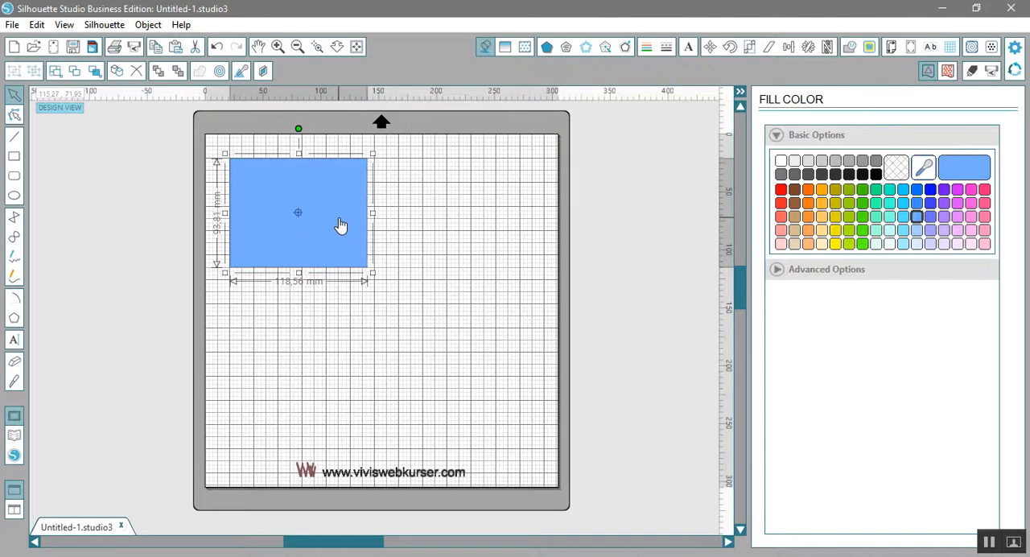
left_click(451, 278)
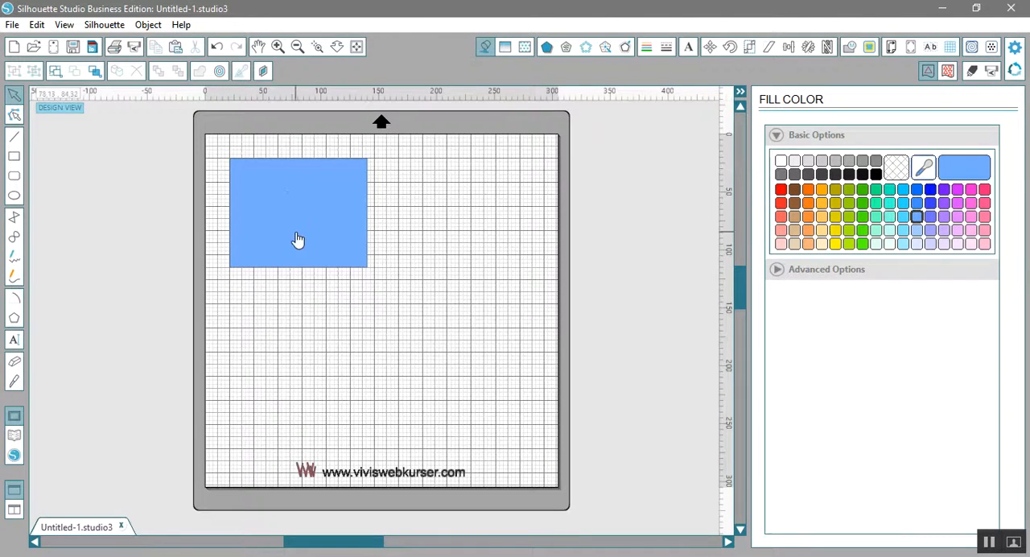
left_click_drag(296, 238, 456, 237)
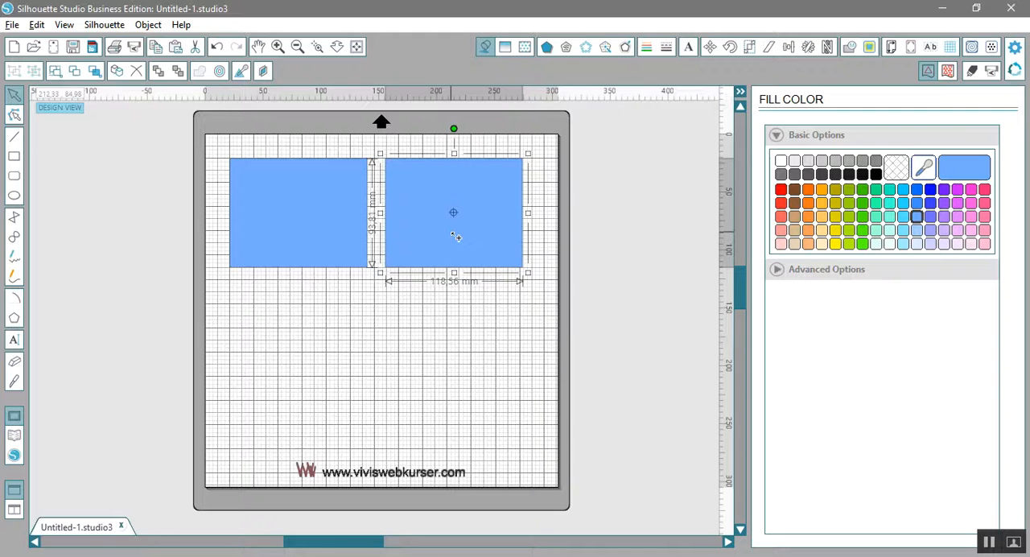
left_click(614, 269)
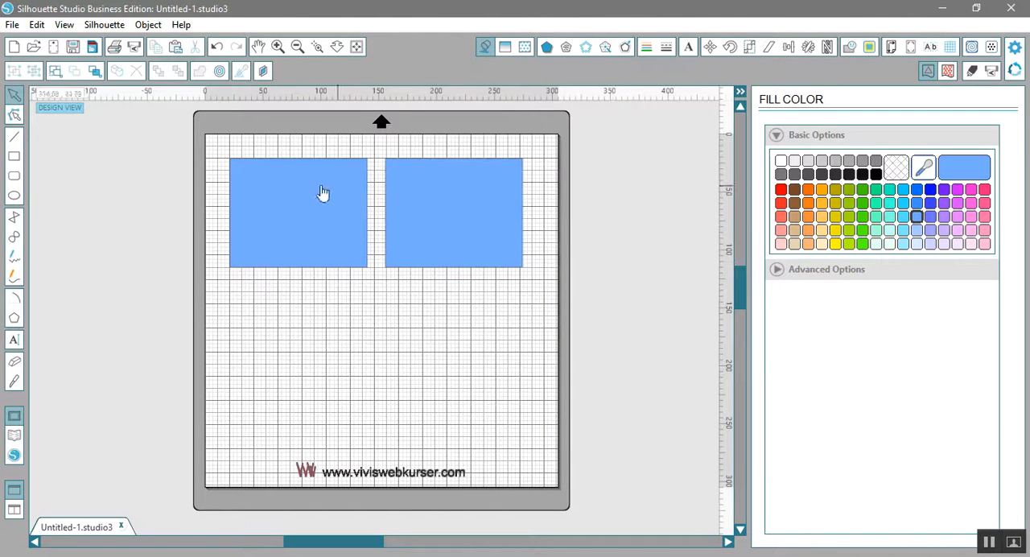
left_click_drag(505, 186, 500, 186)
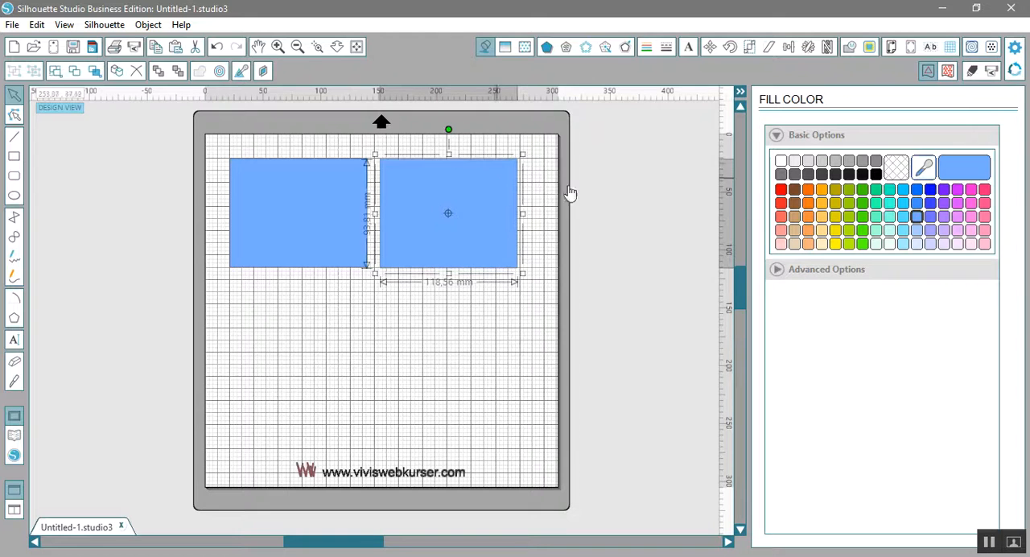
- Turn on Snap to Grid and move the right rectangle slightly closer to the left one
left_click(950, 49)
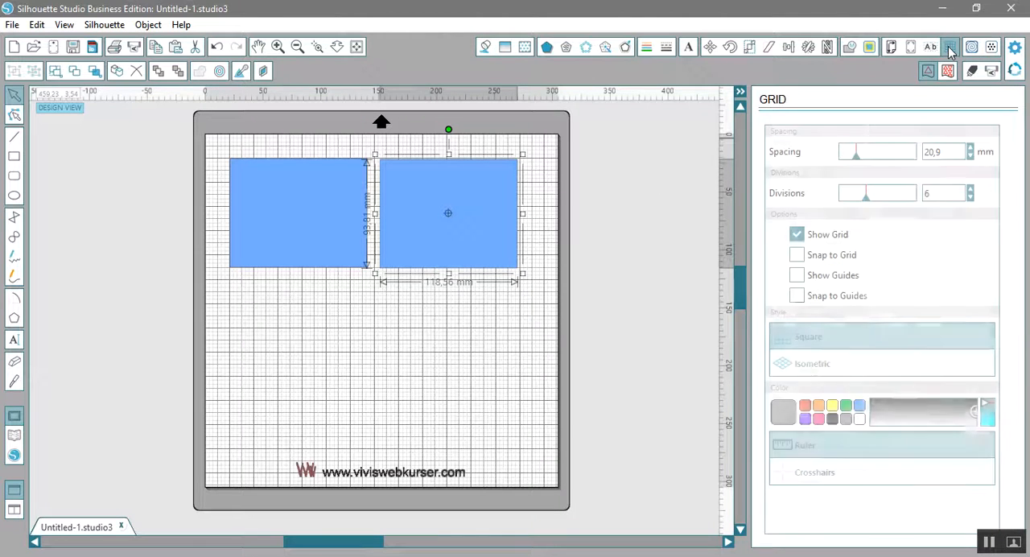
left_click(797, 255)
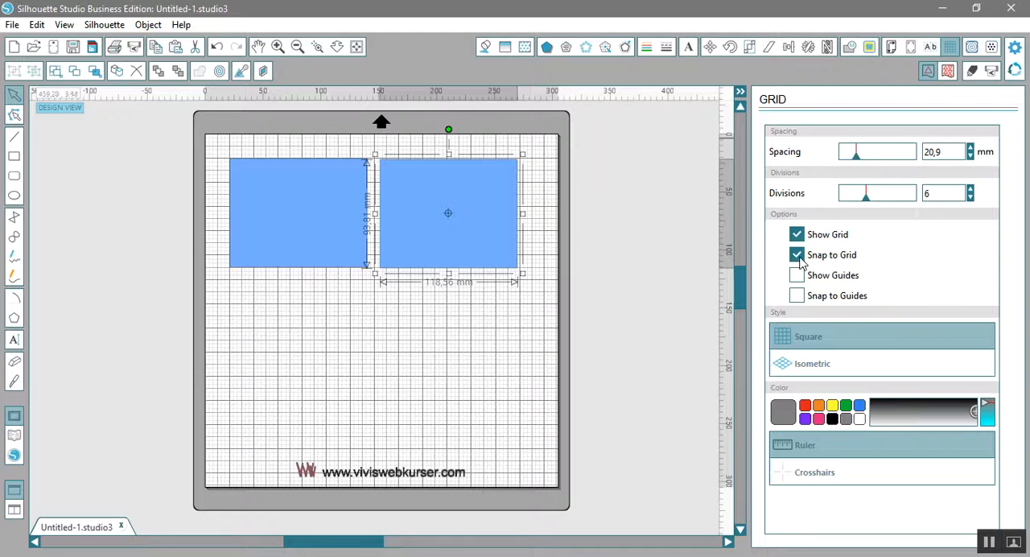
left_click_drag(488, 238, 491, 235)
left_click(651, 246)
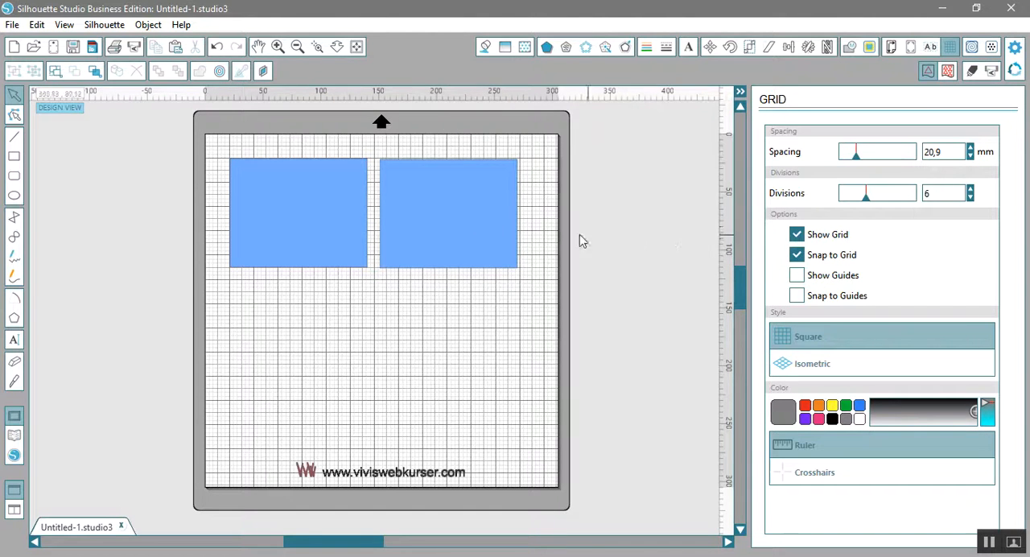
left_click_drag(478, 225, 476, 226)
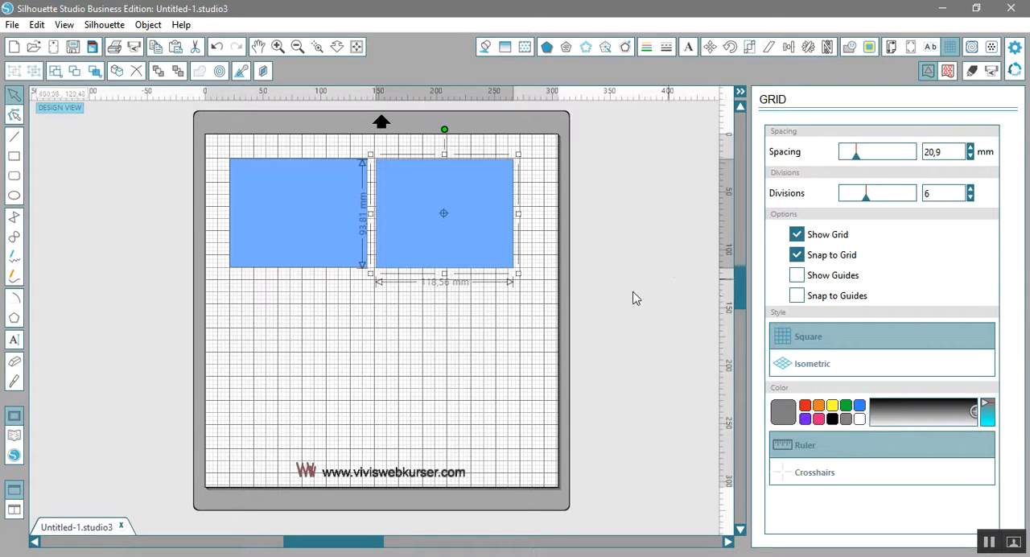
left_click(626, 303)
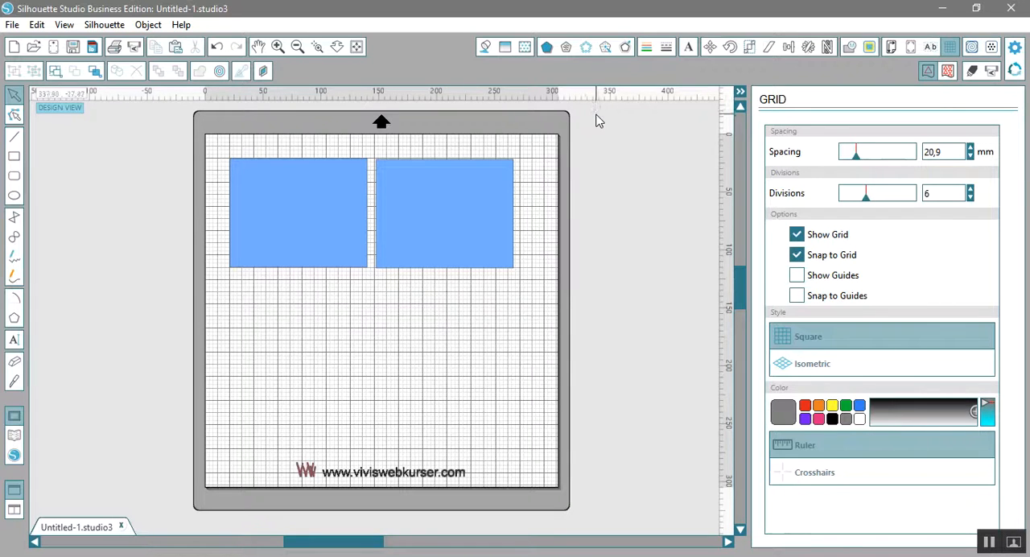
- Show guides and place a vertical guide at X 17 and a horizontal guide at Y 18
left_click(798, 277)
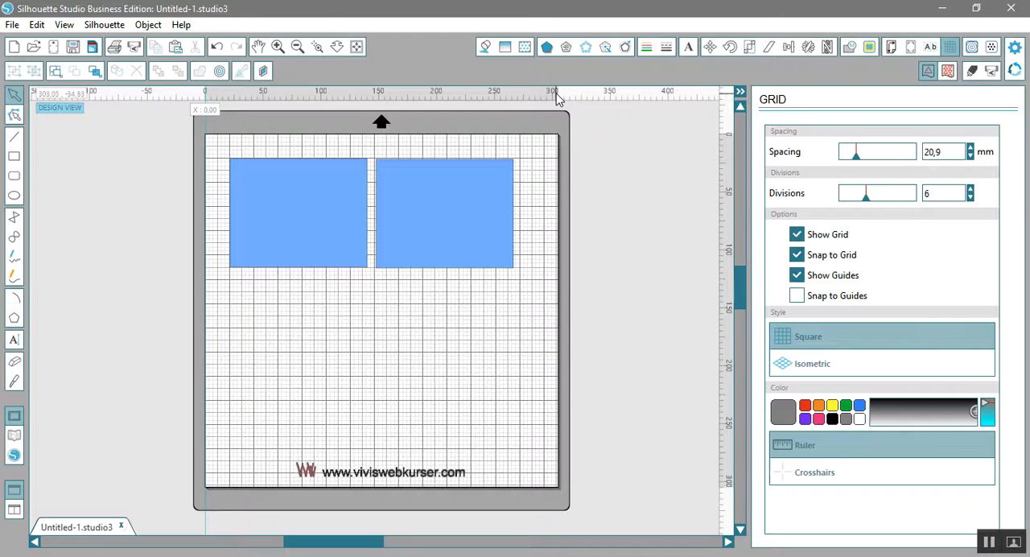
left_click_drag(557, 96, 573, 165)
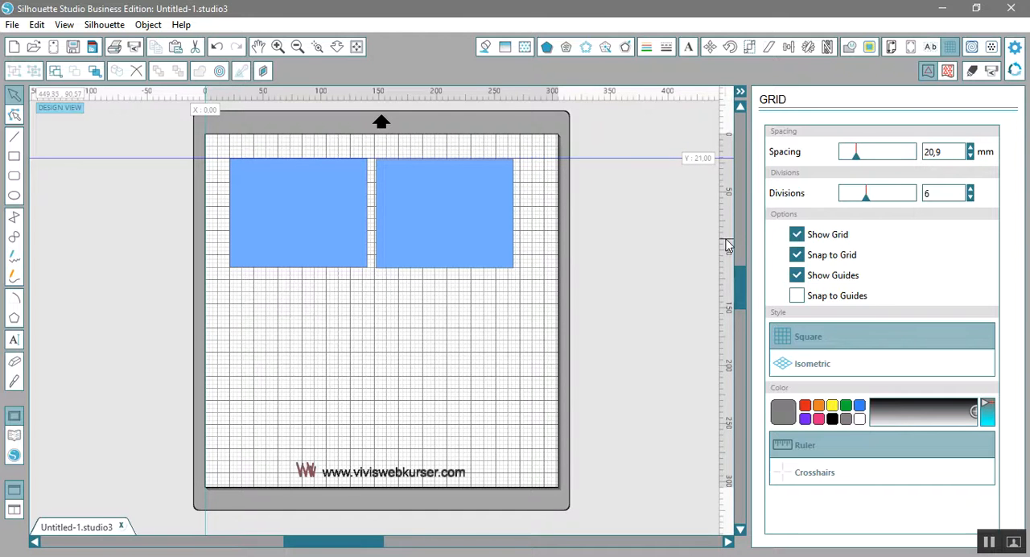
left_click_drag(726, 246, 225, 292)
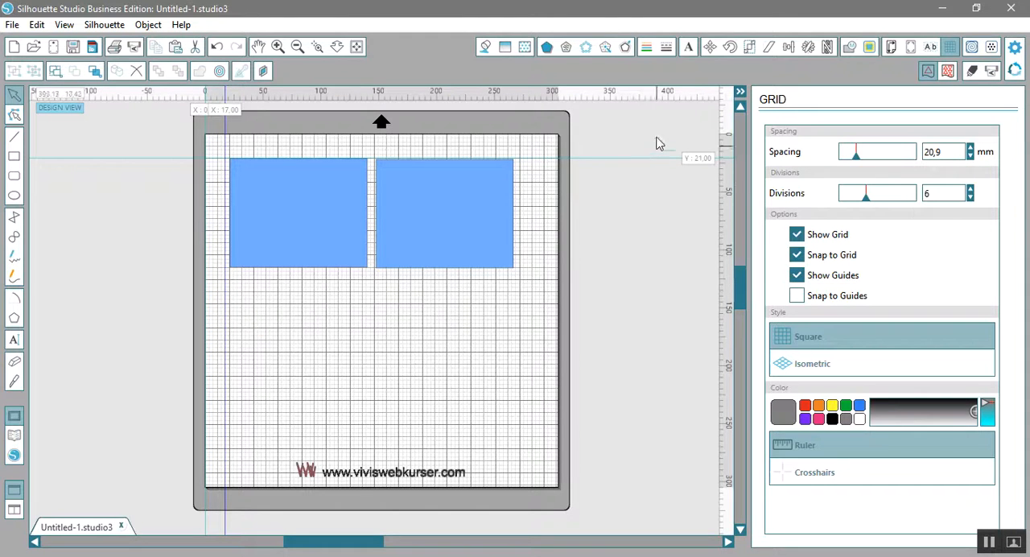
left_click_drag(646, 158, 642, 154)
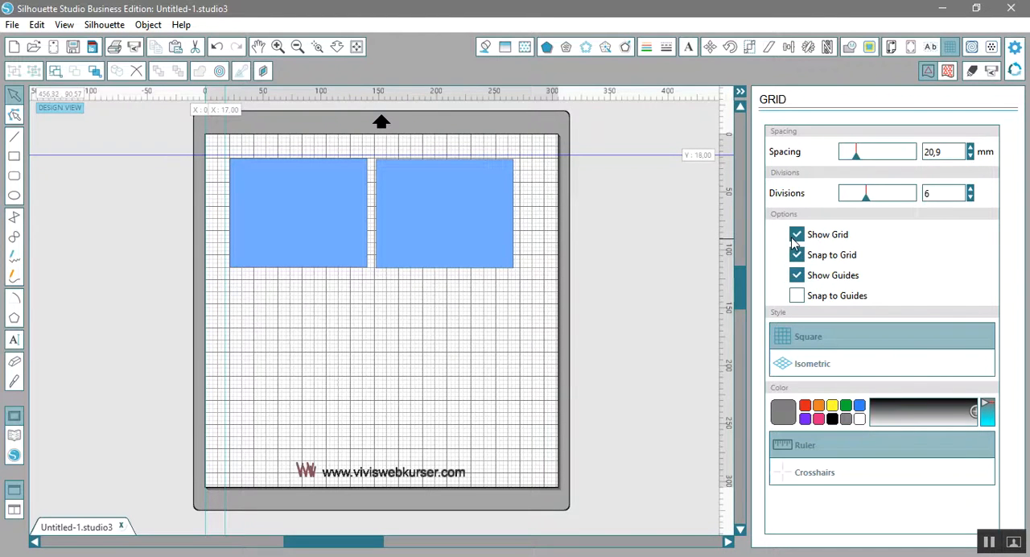
- Turn on Snap to Guides, then snap the right rectangle's top to the Y 18 guide and the left rectangle's corner to the X 17/Y 18 intersection
left_click(796, 296)
left_click_drag(461, 227, 632, 226)
left_click_drag(635, 222, 636, 216)
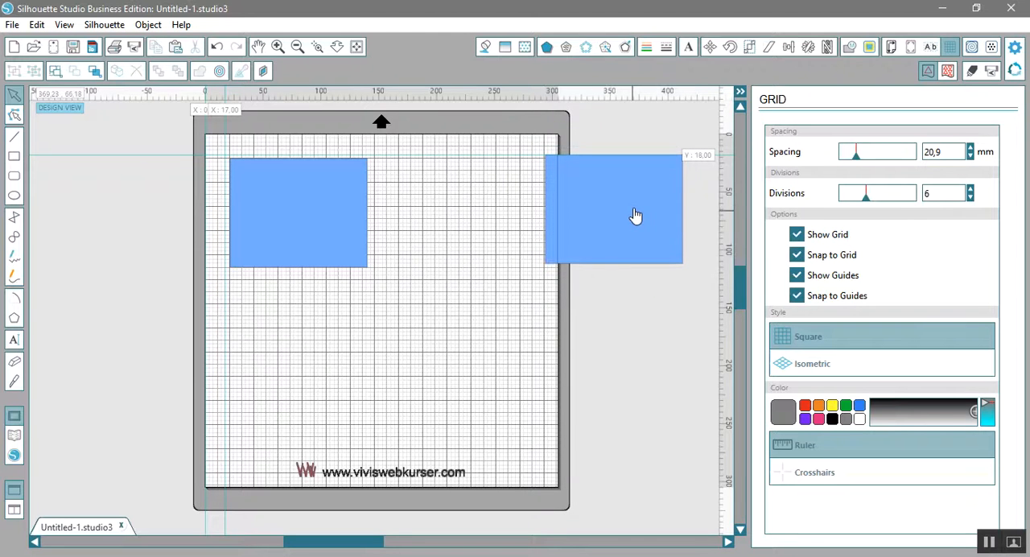
mouse_move(314, 230)
left_mouse_down()
mouse_move(313, 245)
mouse_move(329, 246)
mouse_move(306, 246)
mouse_move(312, 265)
mouse_move(302, 267)
mouse_move(313, 266)
mouse_move(298, 268)
mouse_move(317, 268)
mouse_move(312, 231)
left_mouse_up()
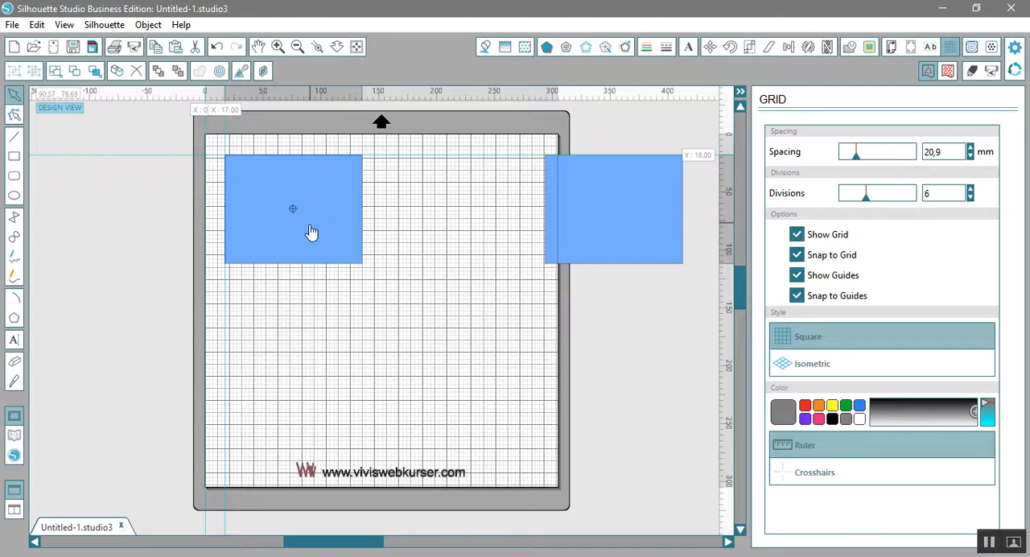
- Turn off Snap to Grid and the grid display, then move the right rectangle back onto the page along the Y 18 guide
left_click(591, 274)
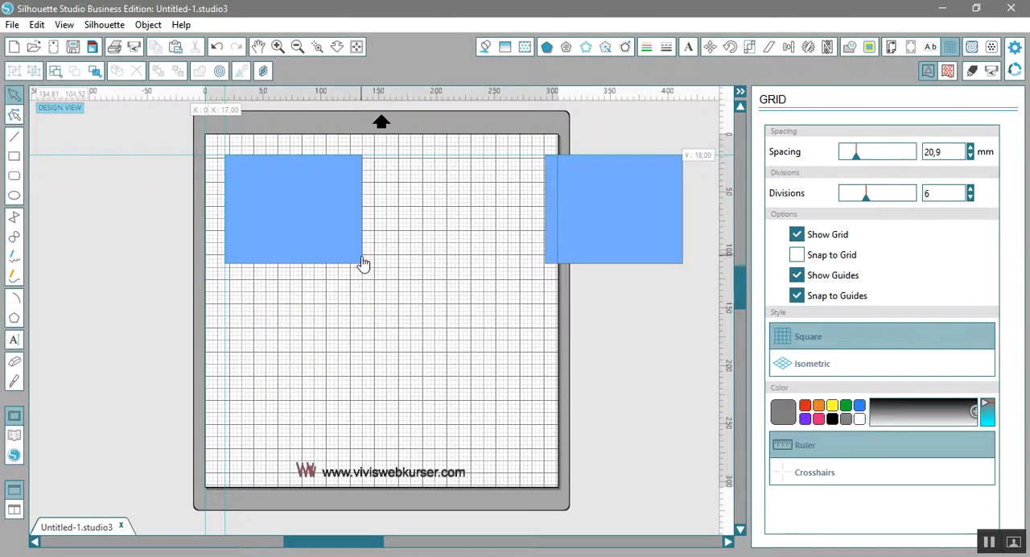
mouse_move(322, 234)
left_mouse_down()
mouse_move(333, 243)
mouse_move(326, 234)
left_mouse_up()
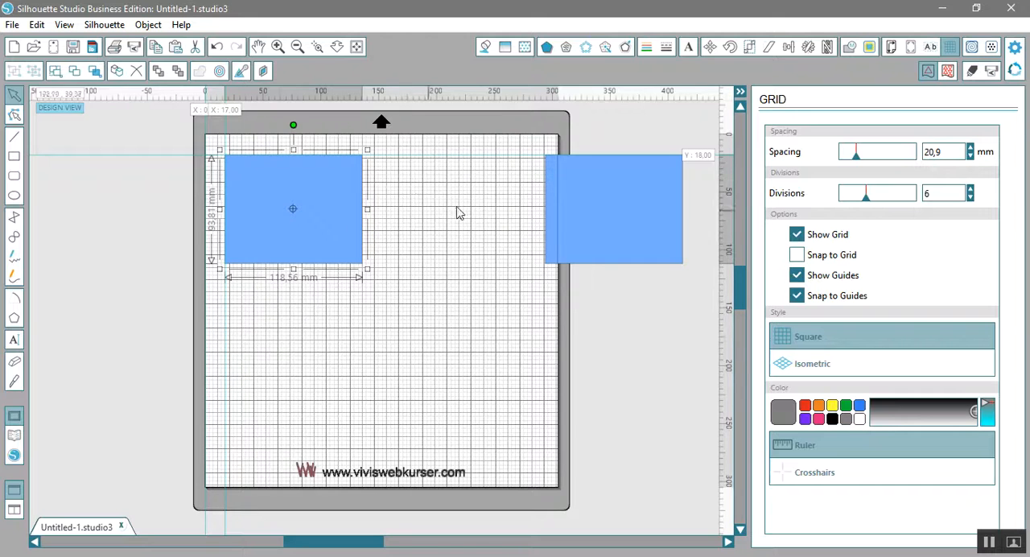
left_click(639, 295)
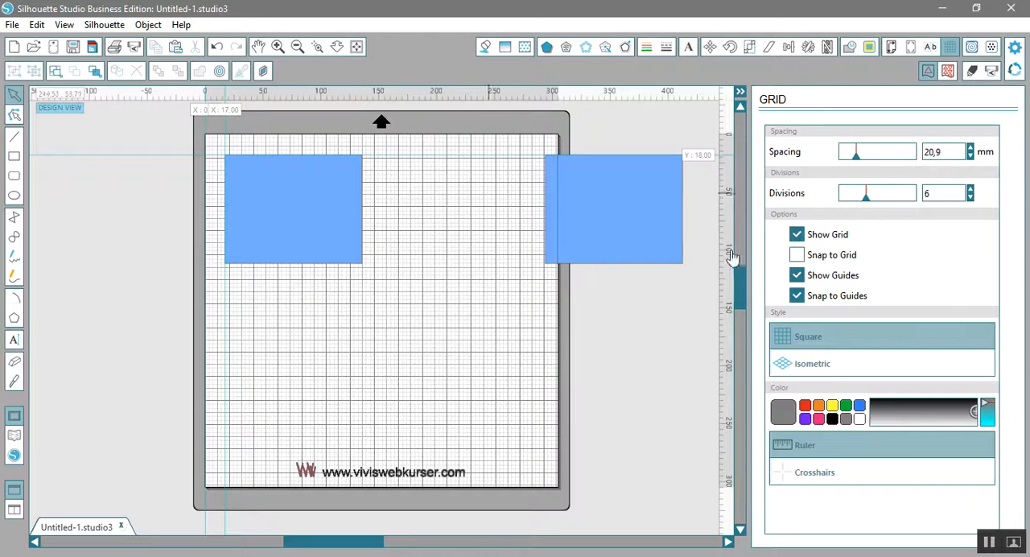
left_click(797, 234)
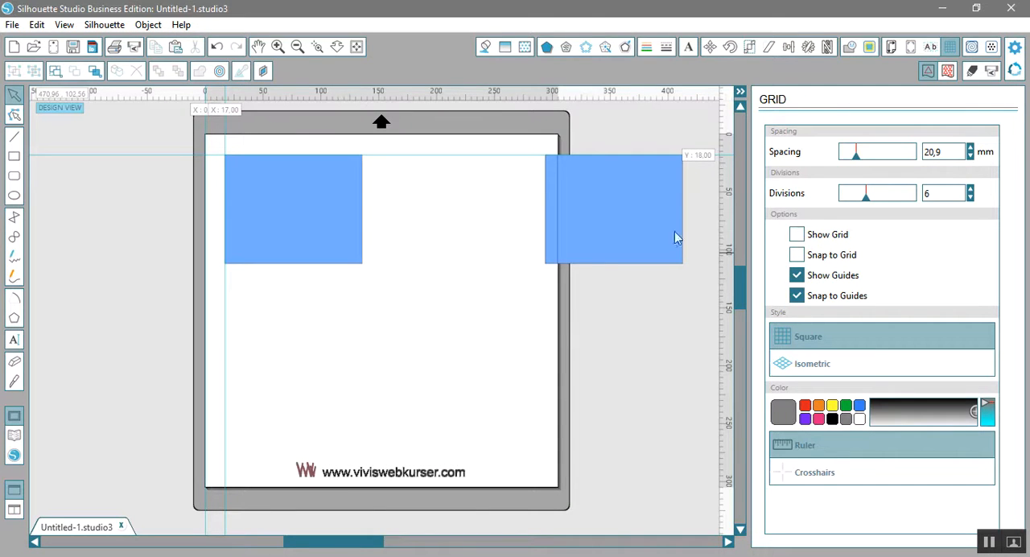
left_click_drag(620, 246, 457, 241)
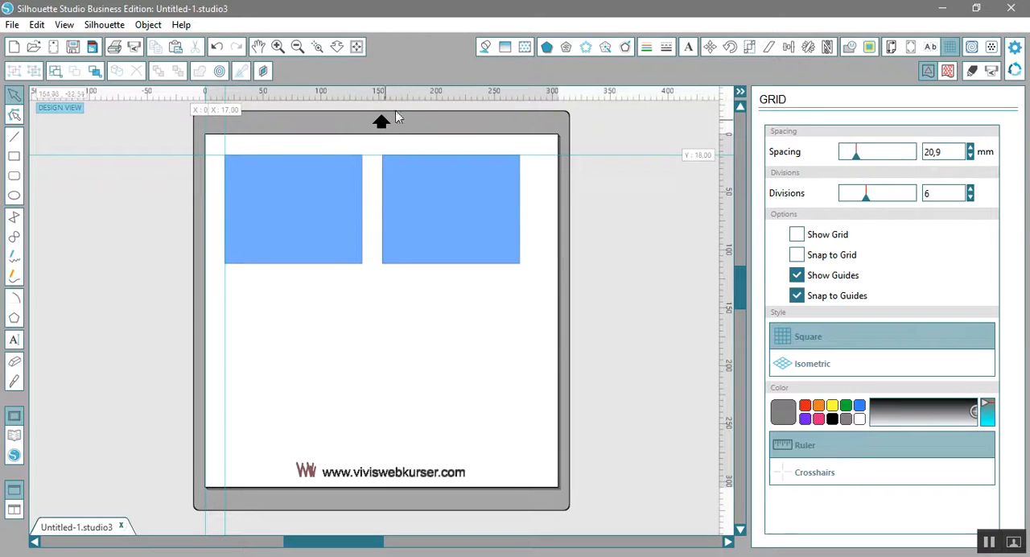
- Add vertical guides at X 135, 153 and 271 and horizontal guides at Y 112, 151 and 247
left_click_drag(406, 98, 459, 421)
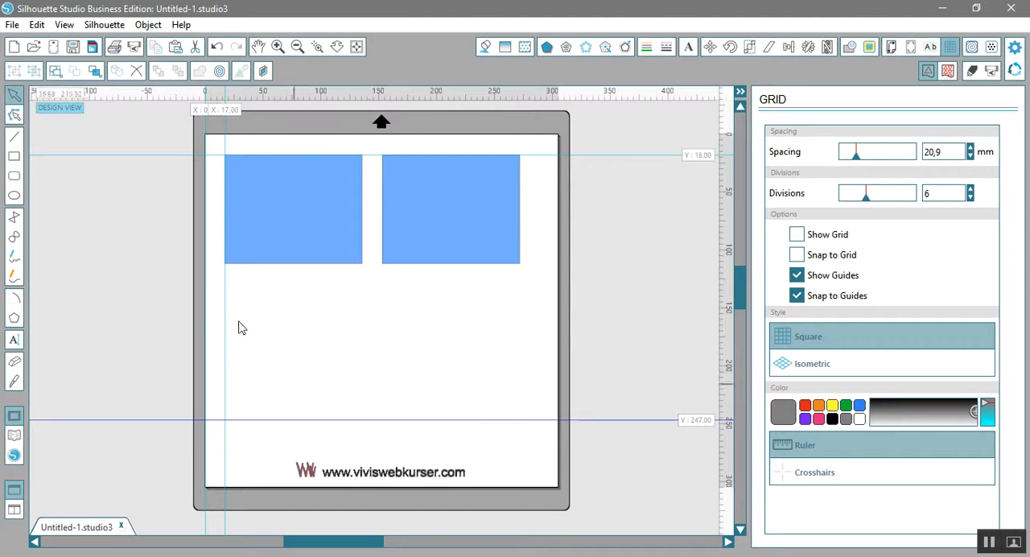
left_click_drag(726, 311, 521, 292)
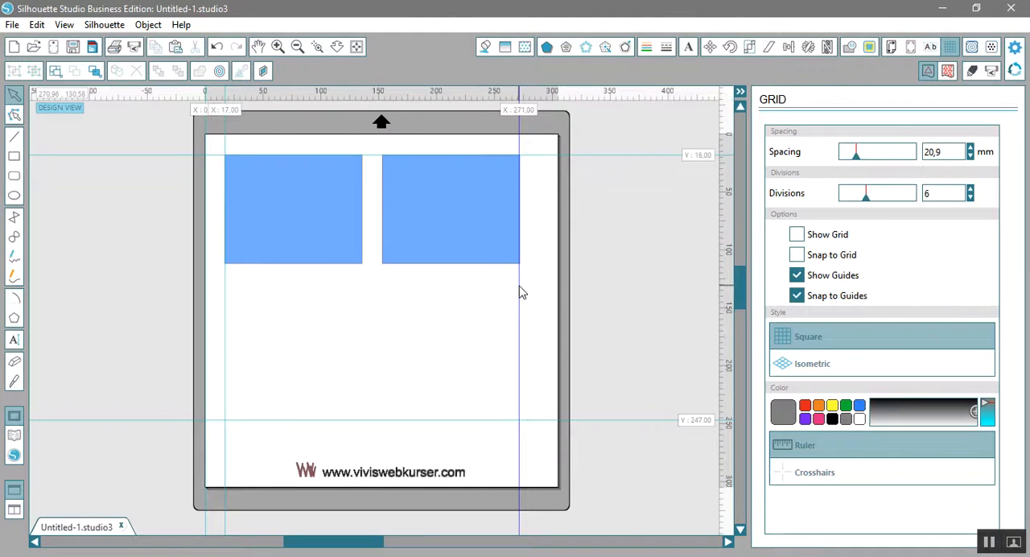
left_click_drag(723, 342, 362, 281)
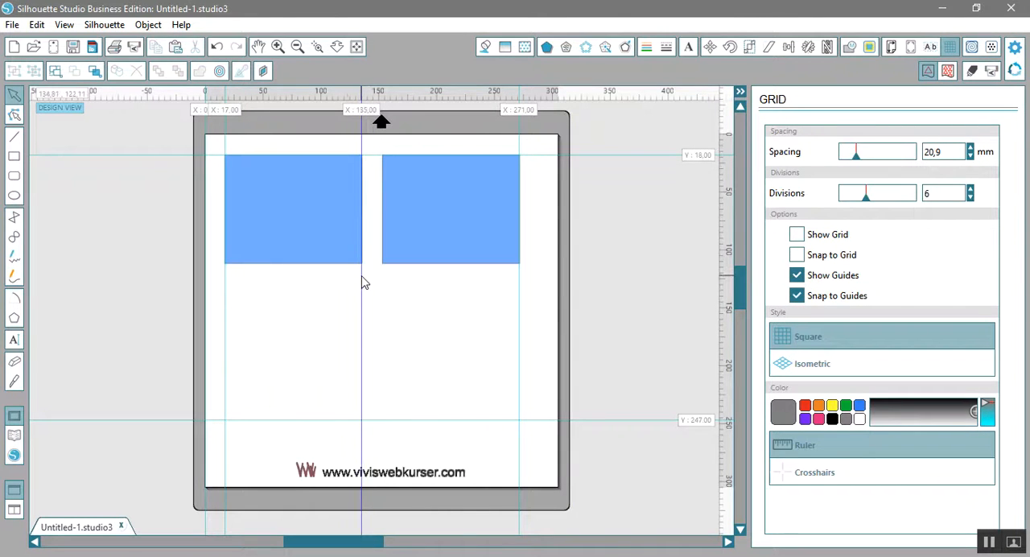
left_click_drag(723, 342, 384, 303)
left_click_drag(576, 99, 561, 266)
left_click_drag(609, 105, 547, 315)
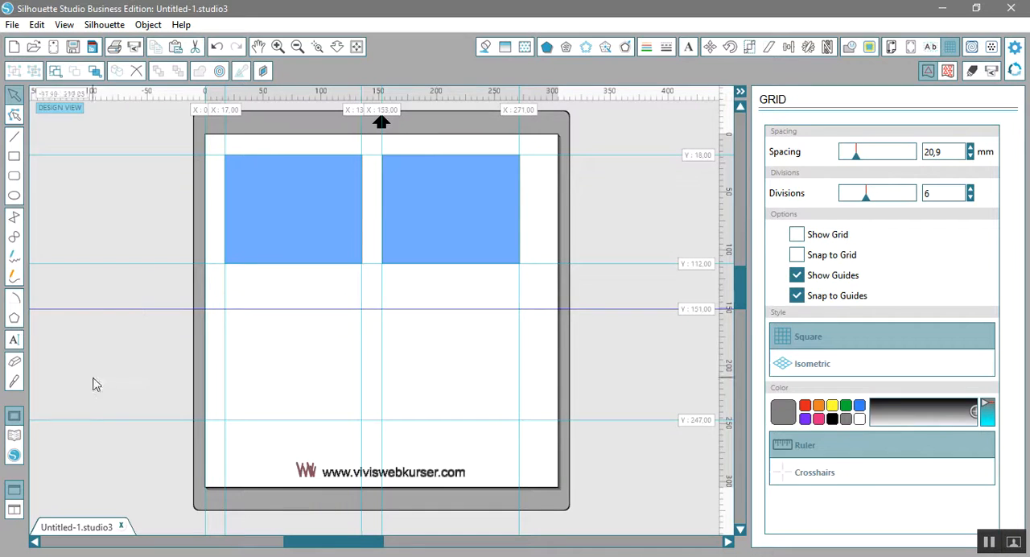
- Add the text "Tekst" below the left rectangle and move it so its baseline sits on the Y 151 guide
left_click(14, 339)
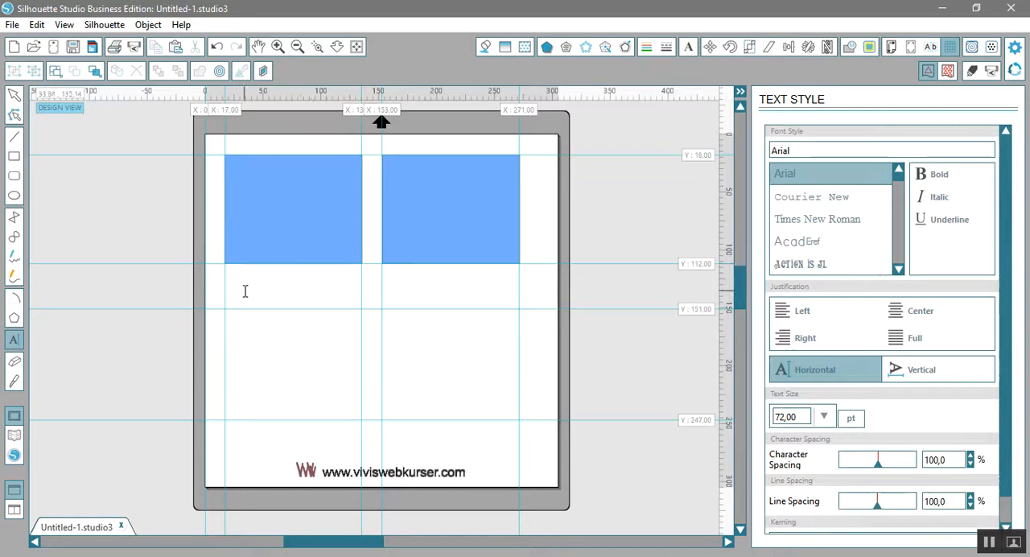
left_click(245, 291)
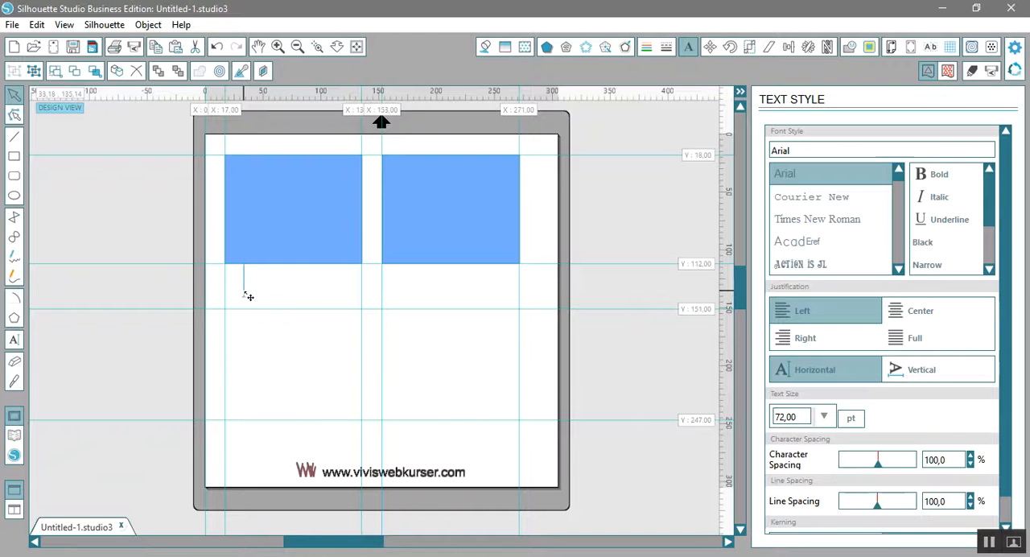
type("Te")
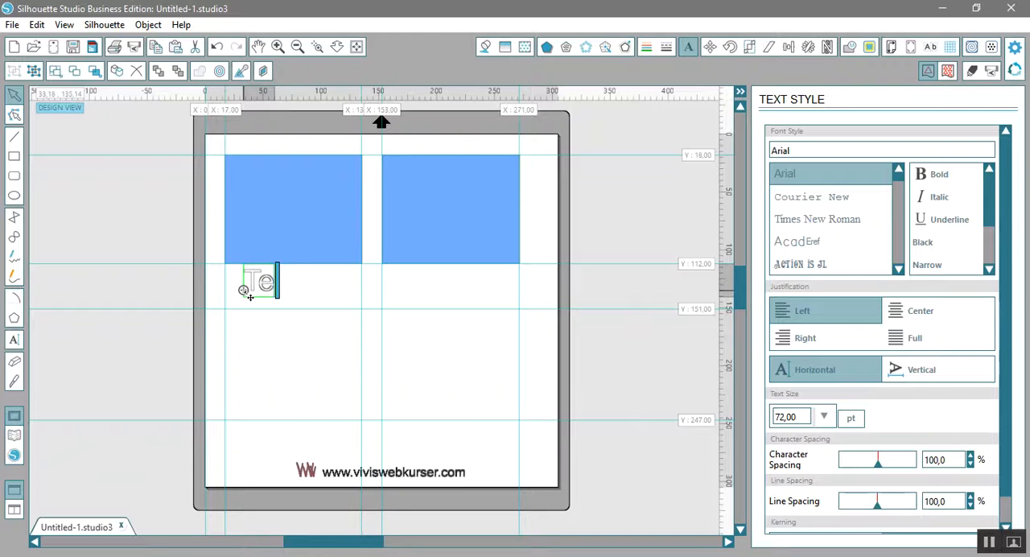
type("kst")
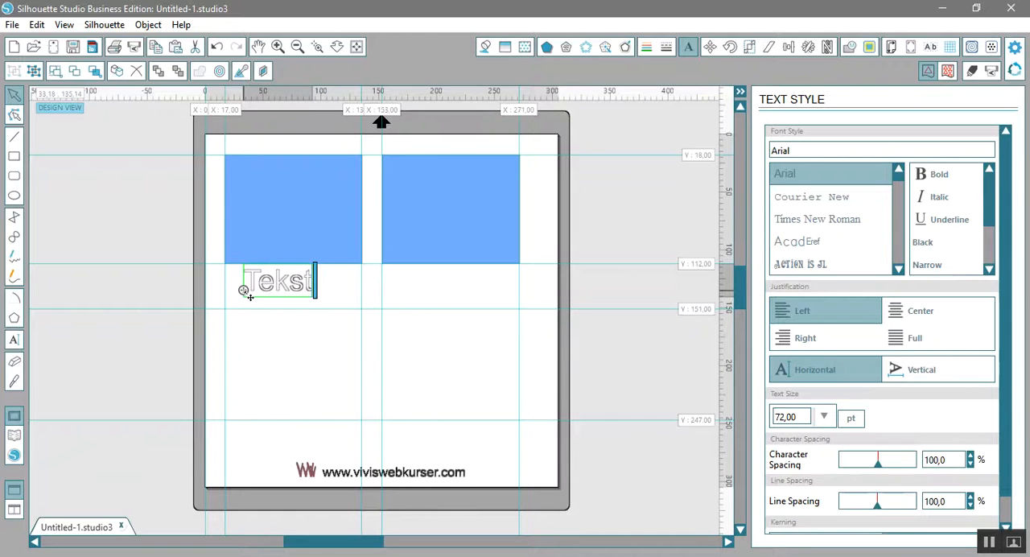
left_click(272, 355)
mouse_move(293, 296)
left_mouse_down()
mouse_move(285, 314)
mouse_move(291, 302)
mouse_move(306, 313)
mouse_move(306, 300)
mouse_move(303, 319)
mouse_move(317, 306)
mouse_move(297, 317)
mouse_move(307, 309)
left_mouse_up()
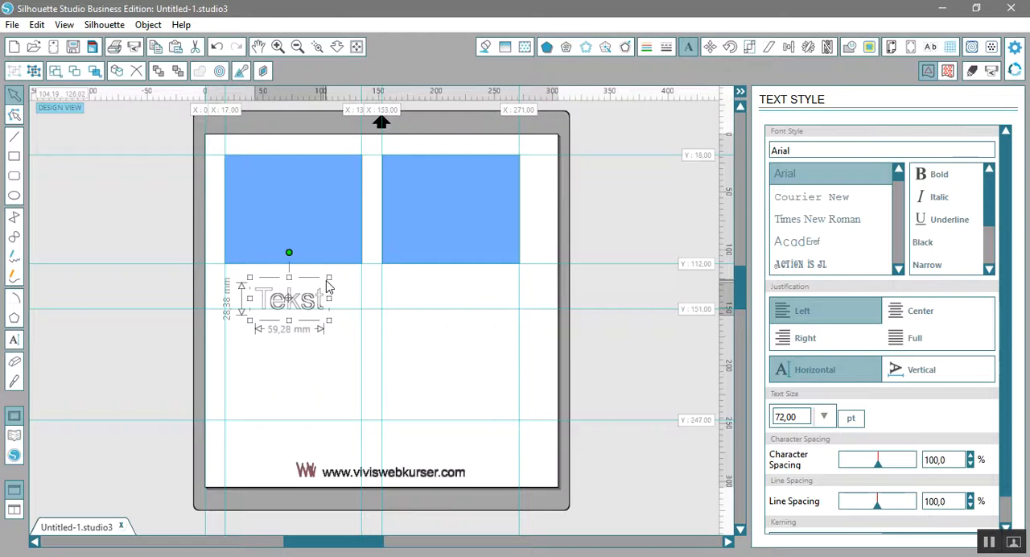
- Add a horizontal guide at Y 122 and enlarge the text to about 112 pt to fill the space between Y 122 and Y 151
left_click(464, 302)
left_click_drag(485, 95, 411, 281)
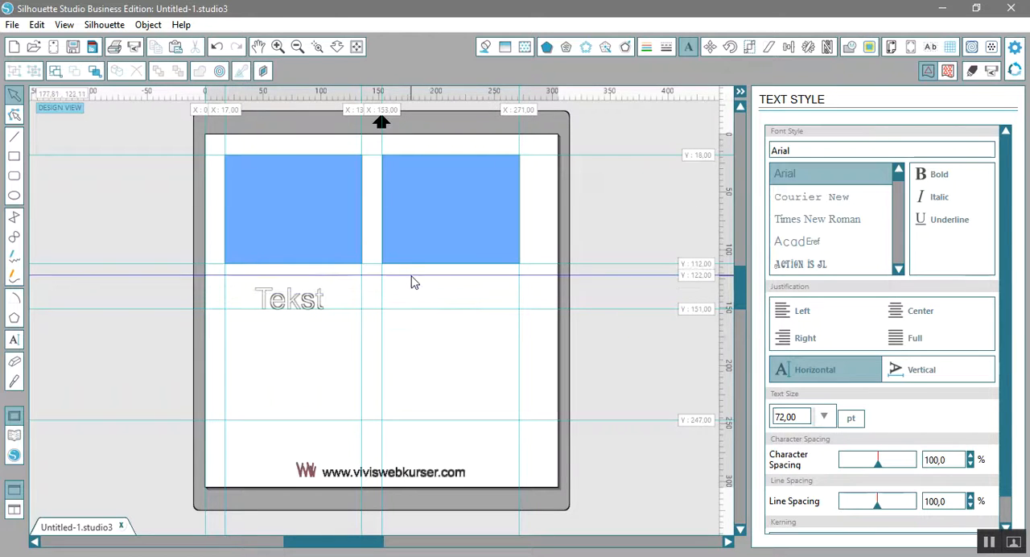
left_click(315, 306)
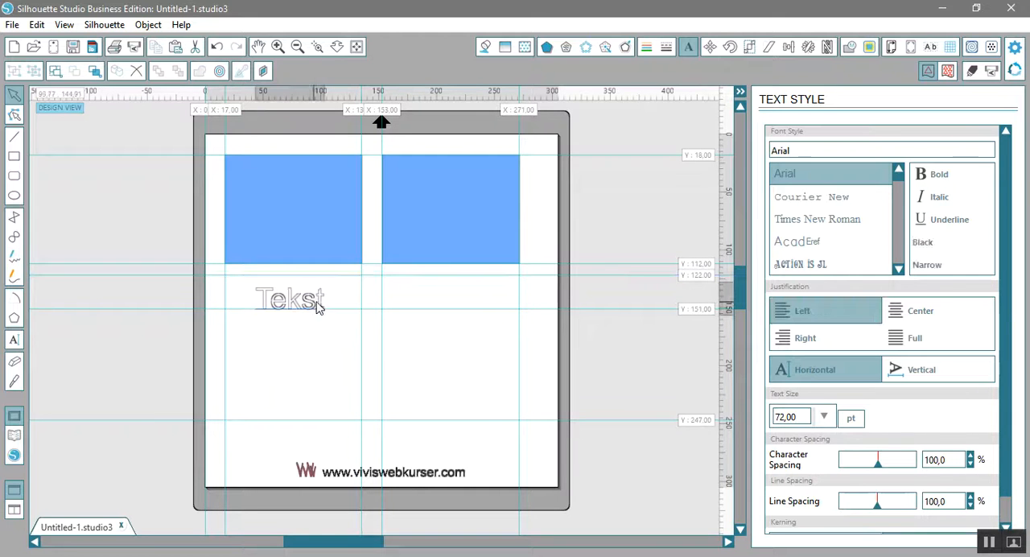
left_click_drag(331, 277, 362, 266)
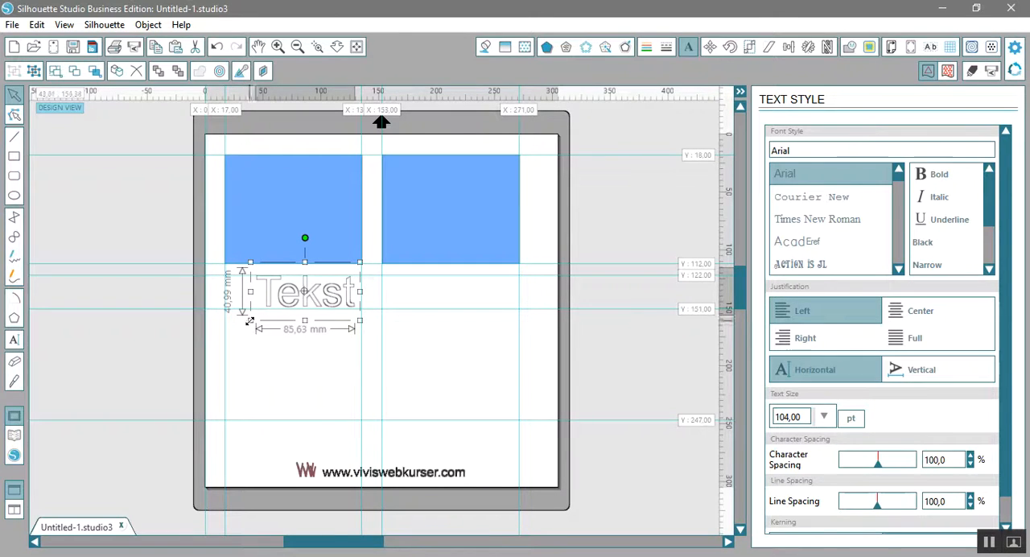
left_click_drag(249, 320, 245, 326)
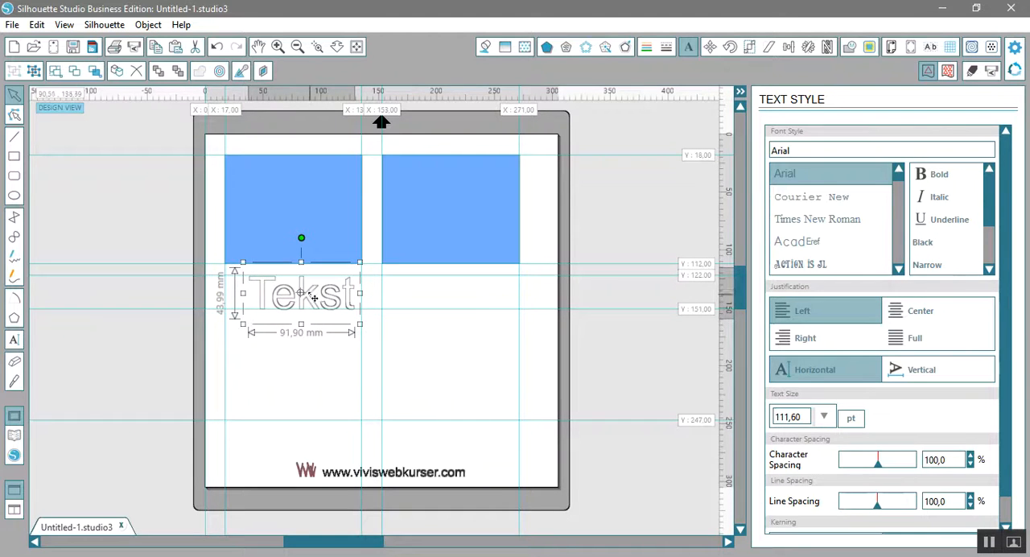
left_click(335, 346)
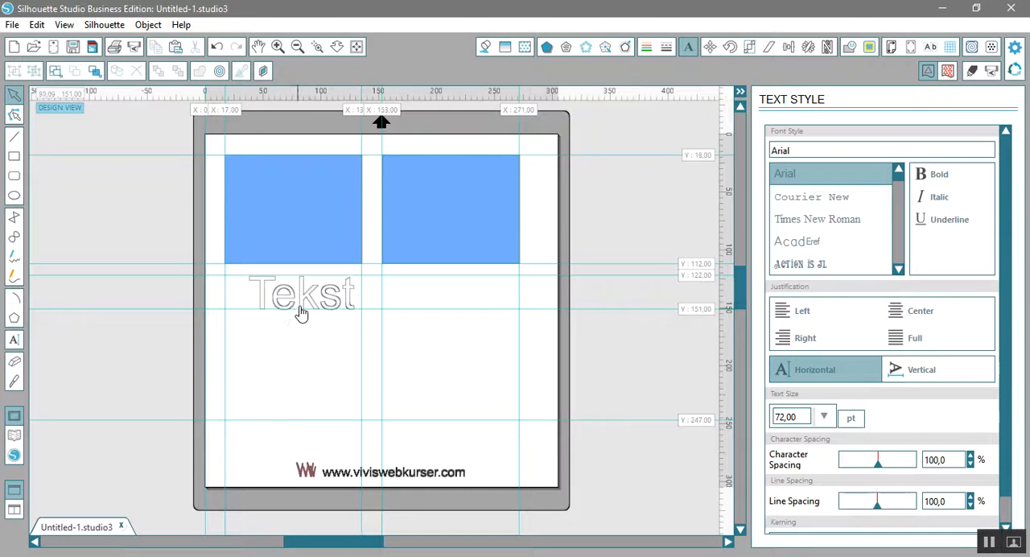
- Move the text "Tekst" so its left edge snaps to the X 17 guide and its baseline to the Y 151 guide
double_click(300, 308)
left_click(310, 344)
double_click(308, 309)
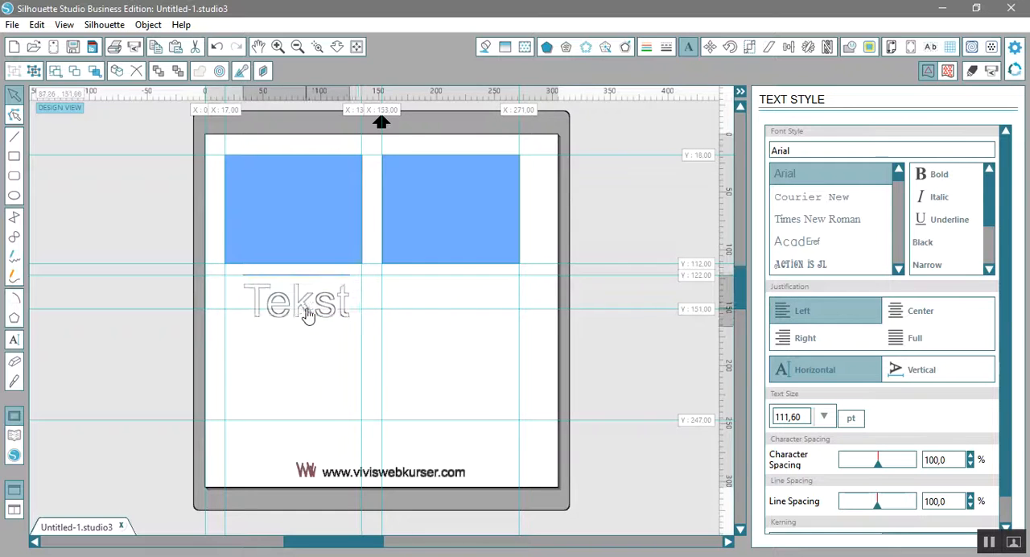
left_click_drag(304, 305, 290, 314)
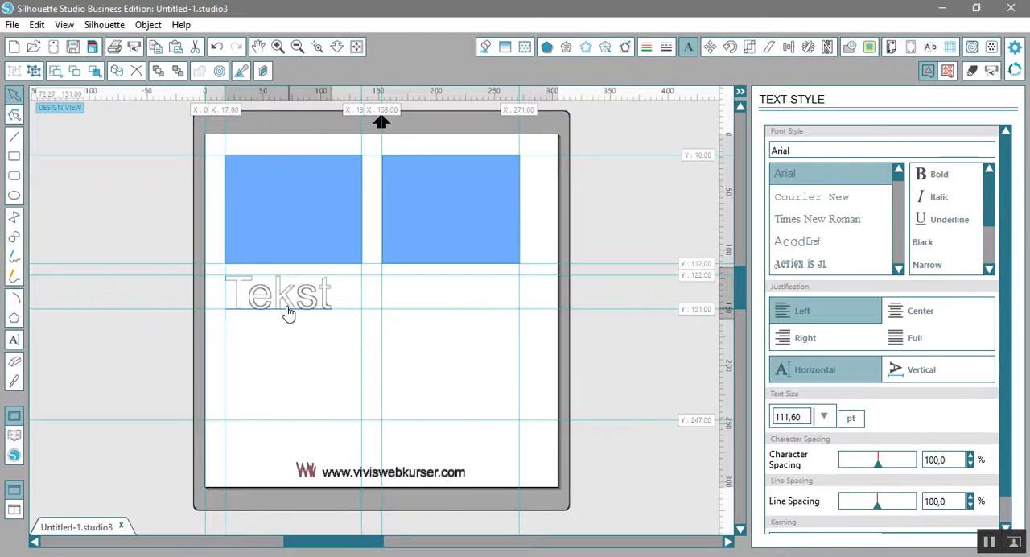
left_click(287, 311)
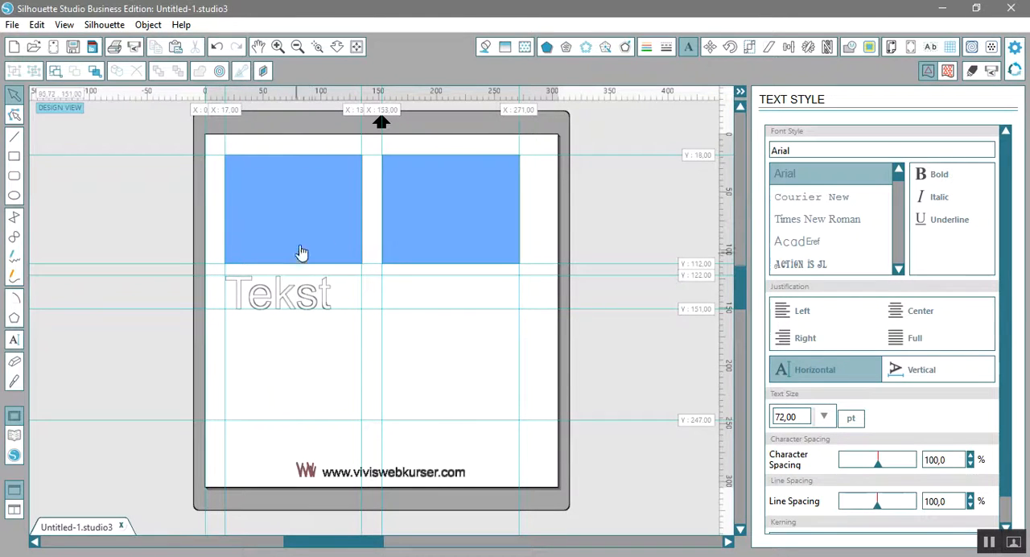
- Place a copy of the left rectangle with its lower-left corner at X 17/Y 247 and resize it to about 118 × 79 mm
left_click_drag(333, 247, 341, 401)
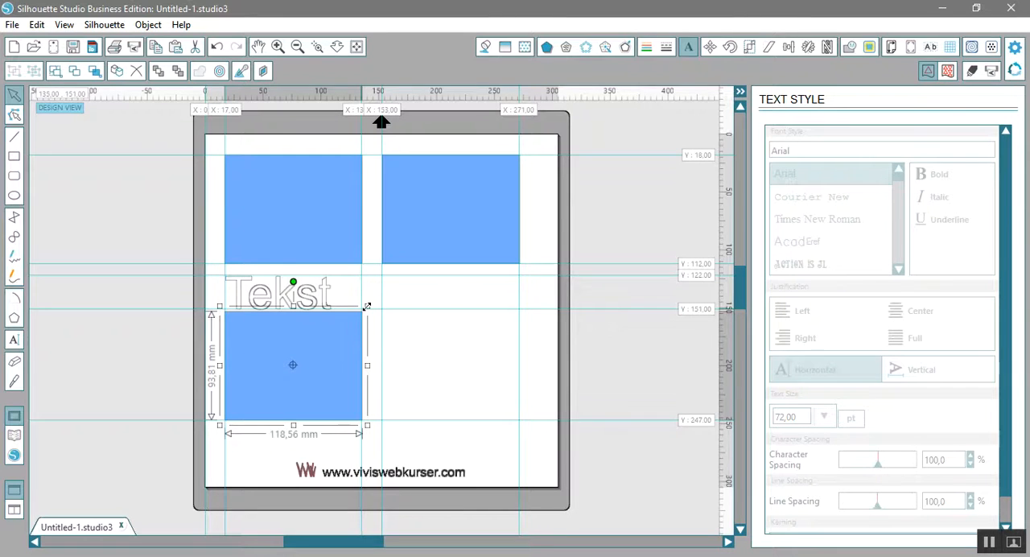
left_click_drag(365, 307, 349, 330)
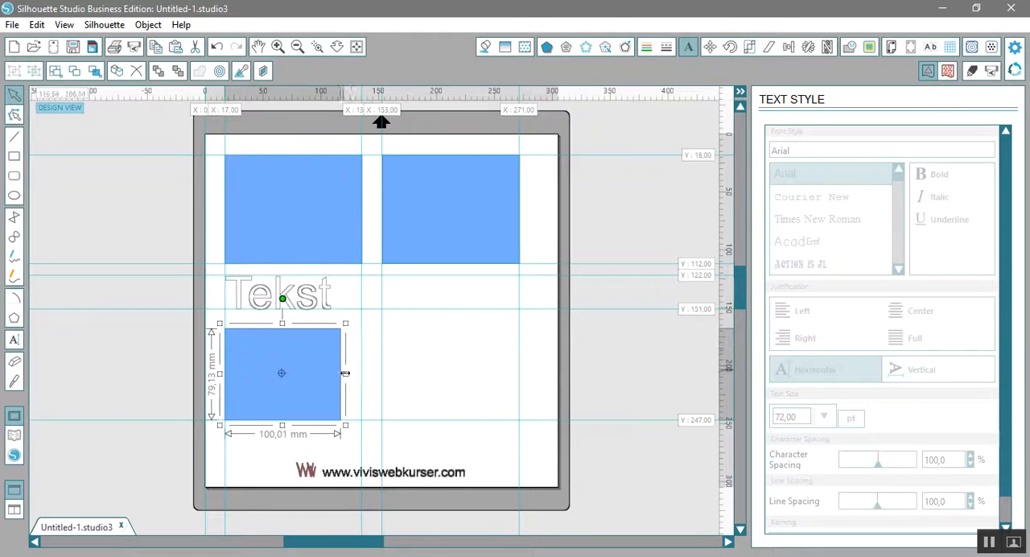
left_click_drag(347, 372, 367, 373)
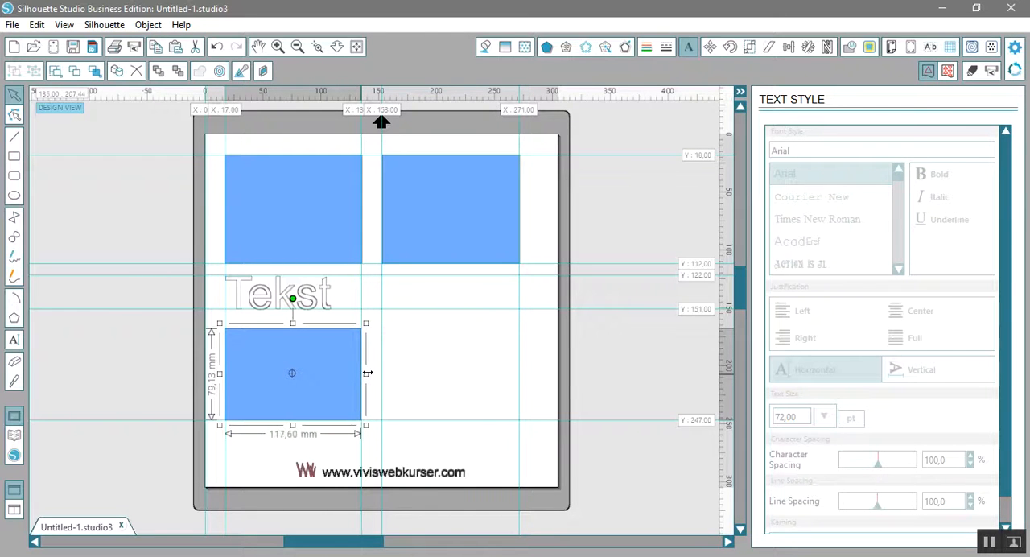
left_click(402, 336)
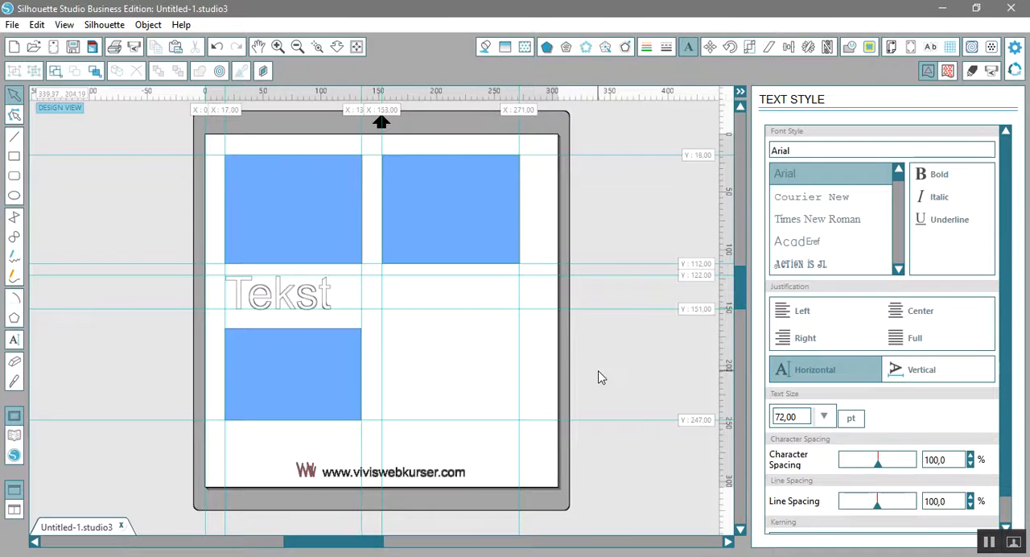
- Open the grid settings, hide and show the guides again, then show and hide the grid
left_click(949, 47)
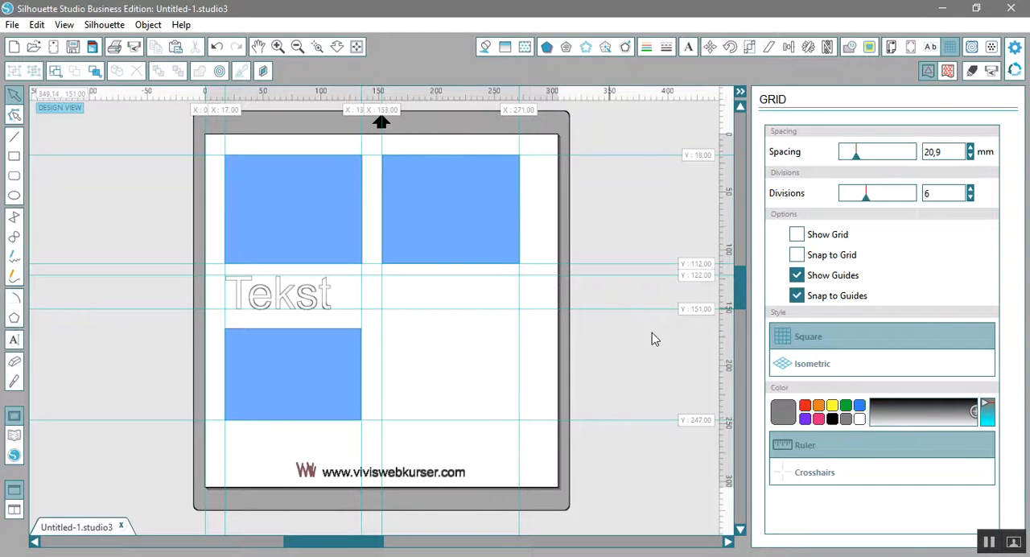
left_click(798, 279)
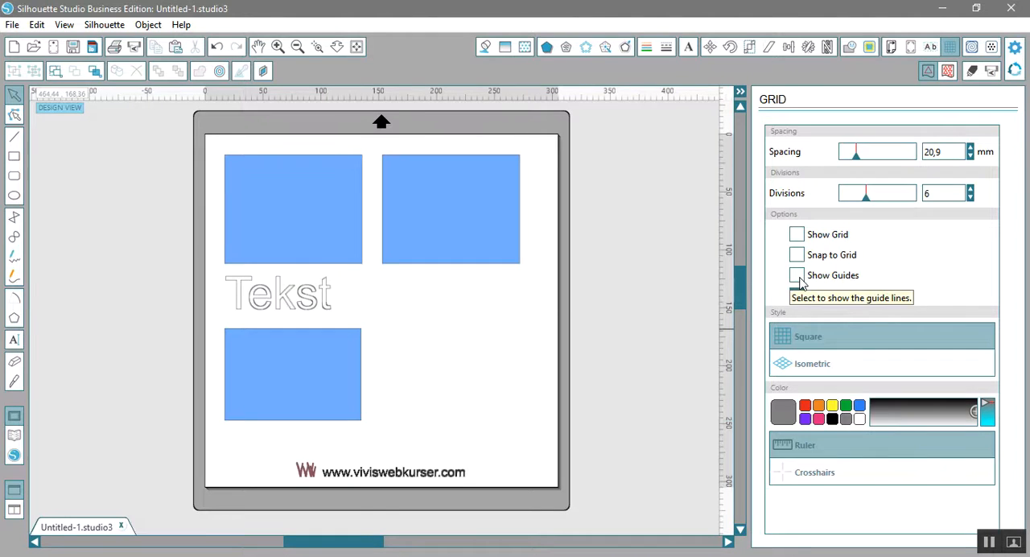
left_click(798, 279)
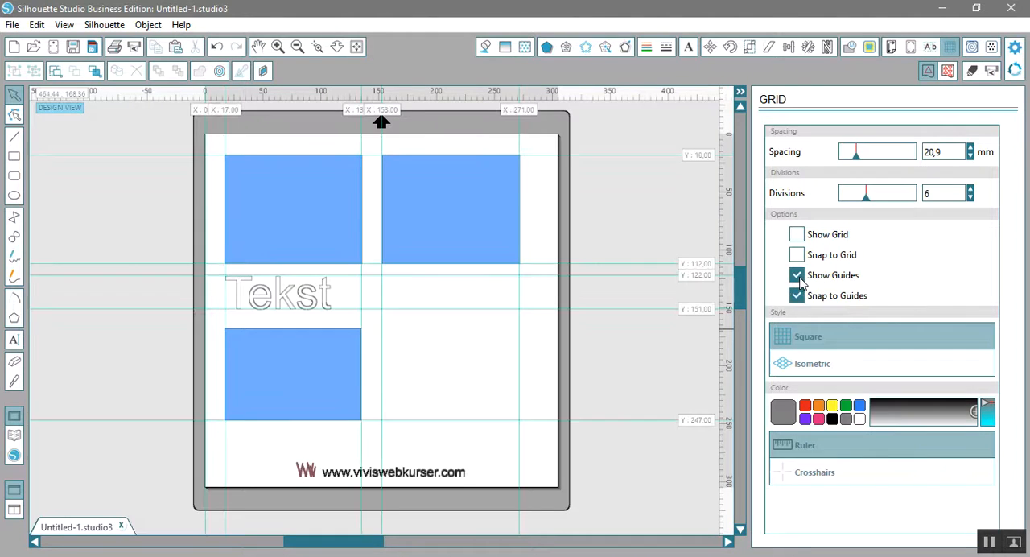
left_click(796, 235)
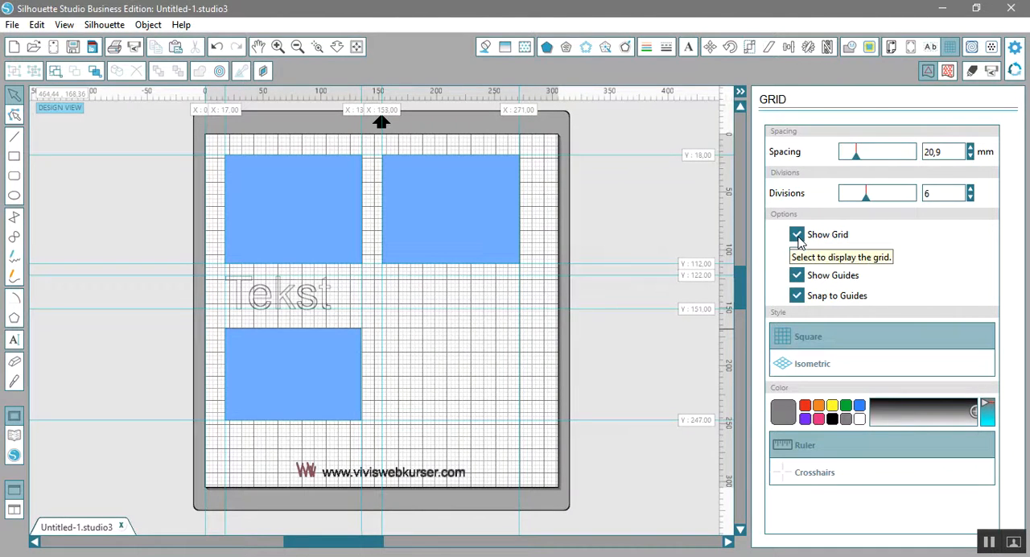
left_click(797, 235)
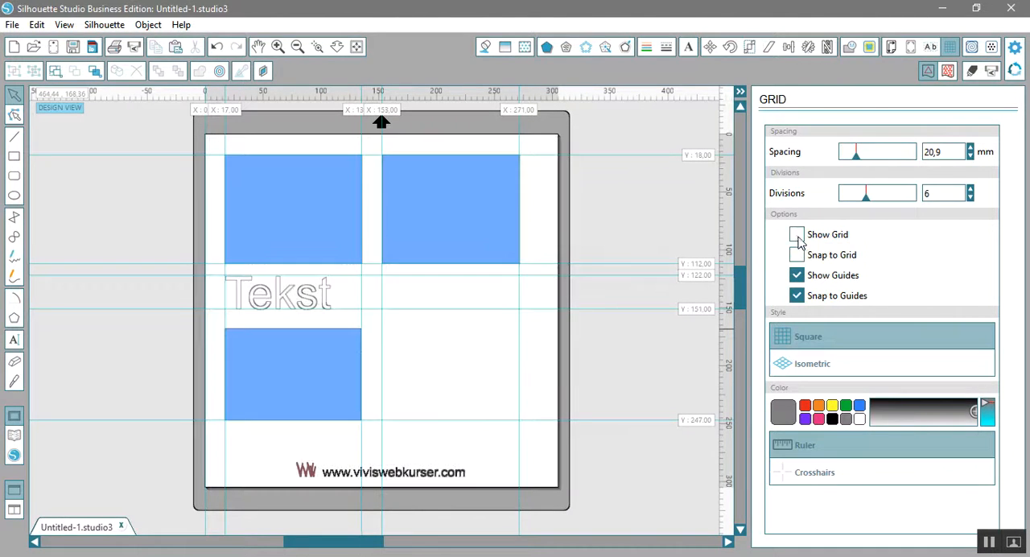
- Turn off Snap to Guides and move the right rectangle sideways, then turn on Snap to Grid and move it back to the X 153 guide
left_click(796, 296)
mouse_move(471, 243)
left_mouse_down()
mouse_move(501, 255)
mouse_move(496, 238)
mouse_move(485, 255)
mouse_move(455, 234)
mouse_move(479, 233)
mouse_move(453, 249)
mouse_move(497, 252)
mouse_move(477, 243)
mouse_move(497, 242)
left_mouse_up()
left_click(641, 307)
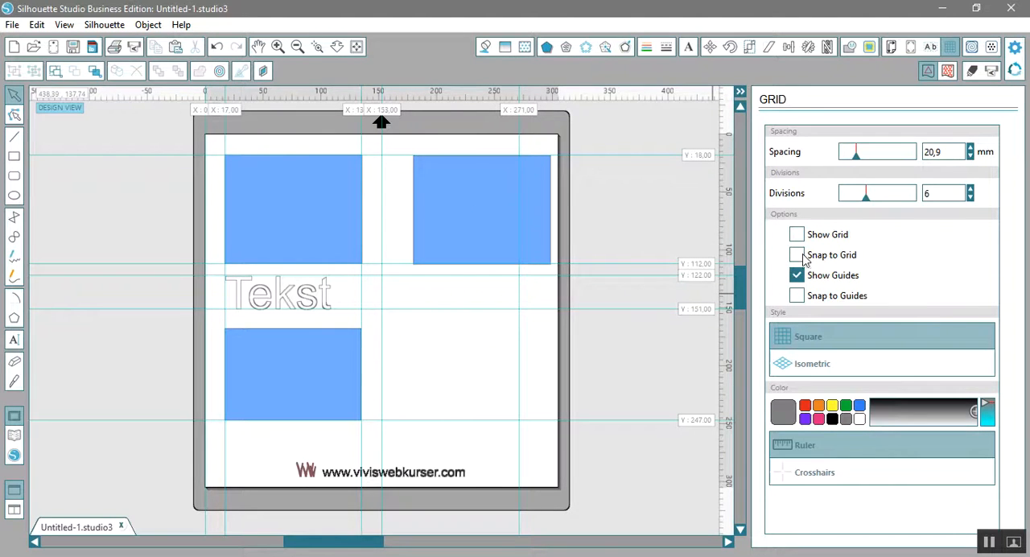
left_click_drag(504, 218, 465, 225)
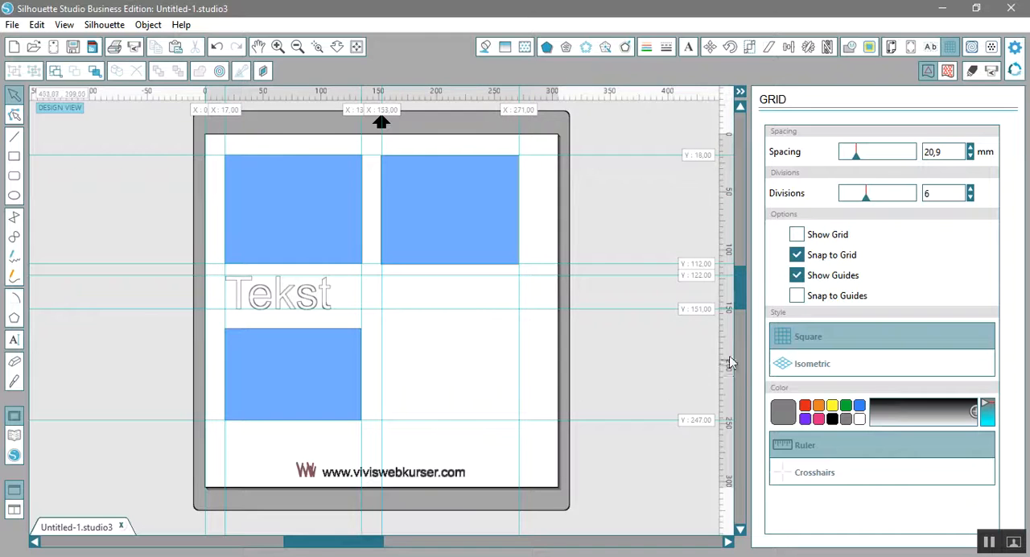